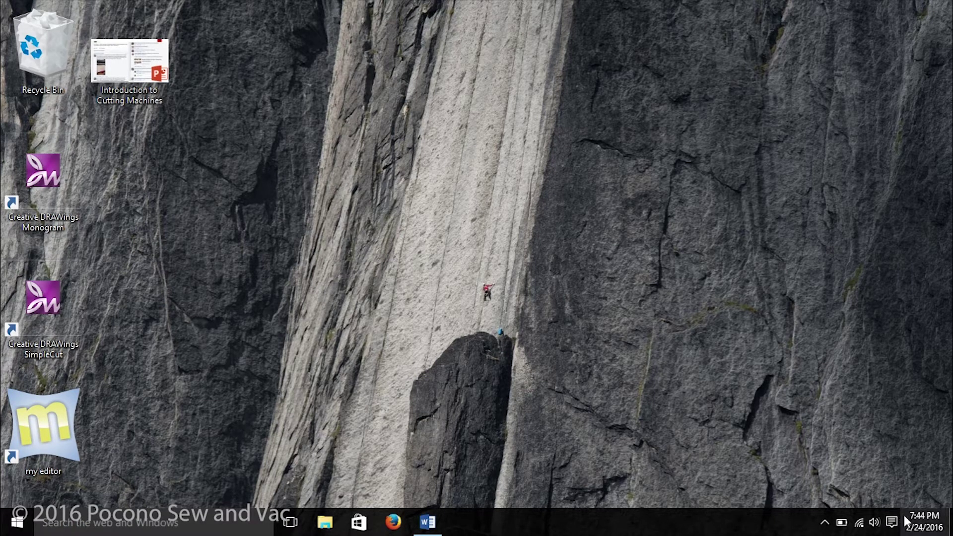
Launch Creative DRAWings SimpleCut and open the existing design star class sample.Draw.
double_click(33, 341)
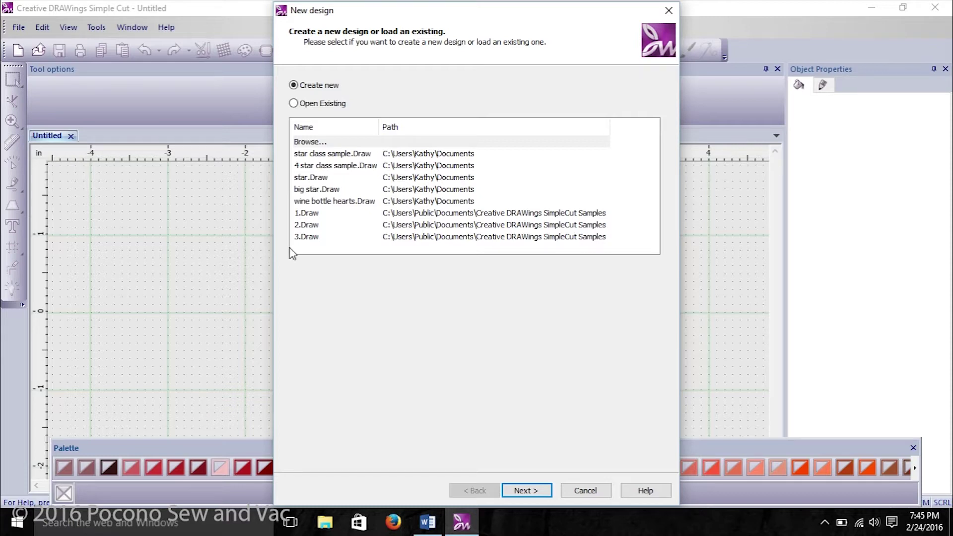
click(293, 104)
click(331, 156)
click(332, 156)
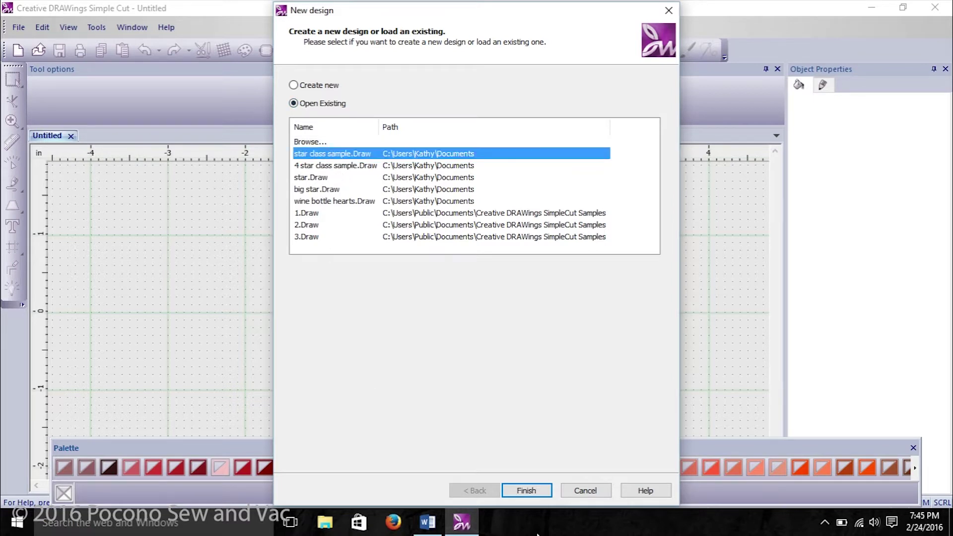
click(526, 491)
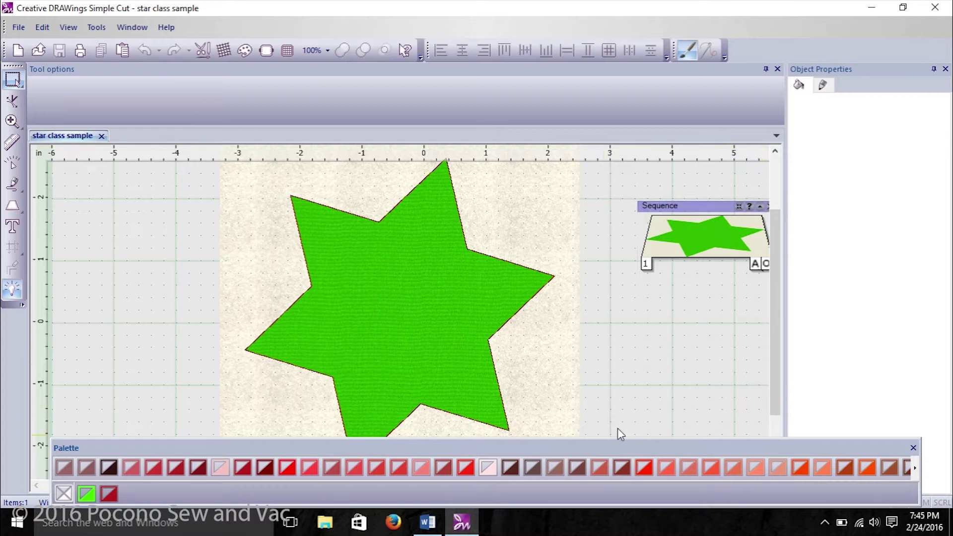
Scale the green star down proportionally to about 1.63 inches wide and high.
click(484, 367)
click(417, 316)
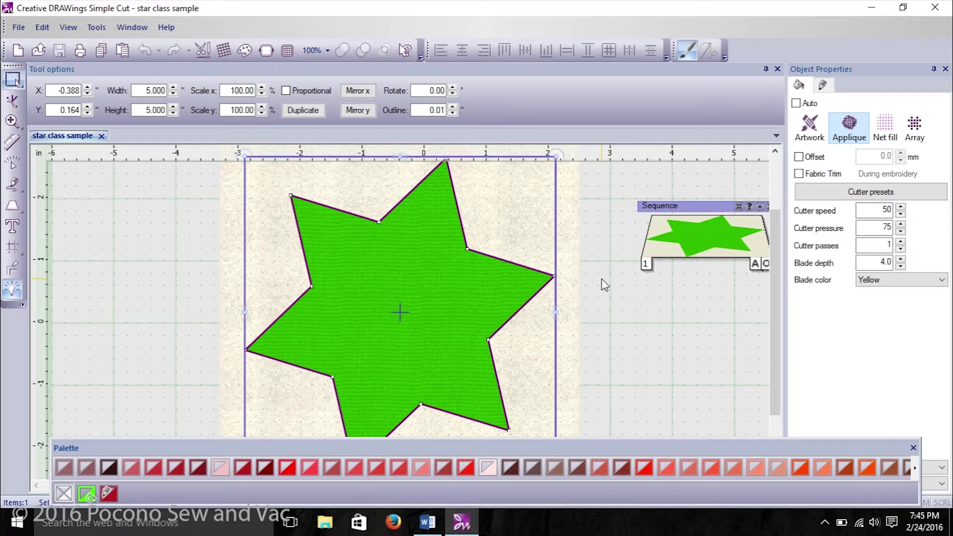
scroll(602, 279, down, 3)
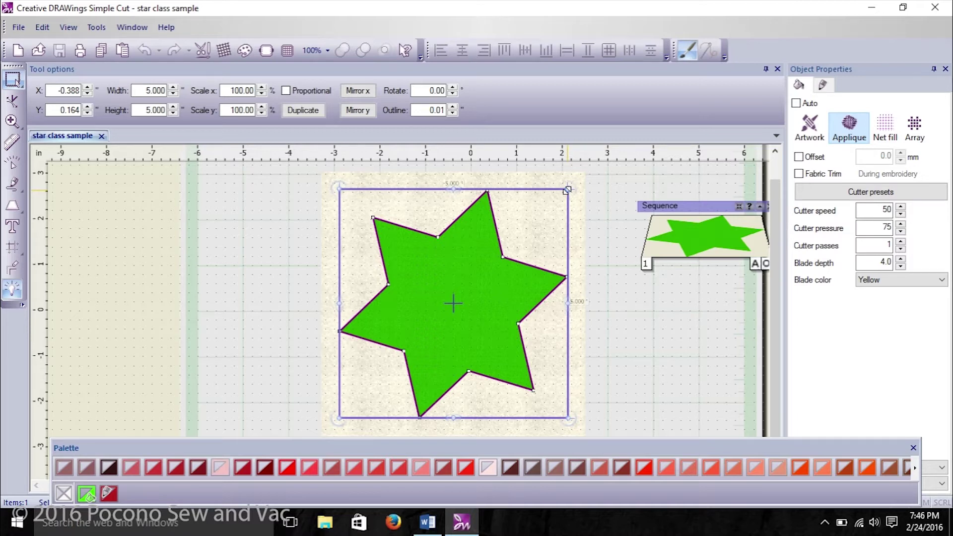
drag(567, 190, 479, 410)
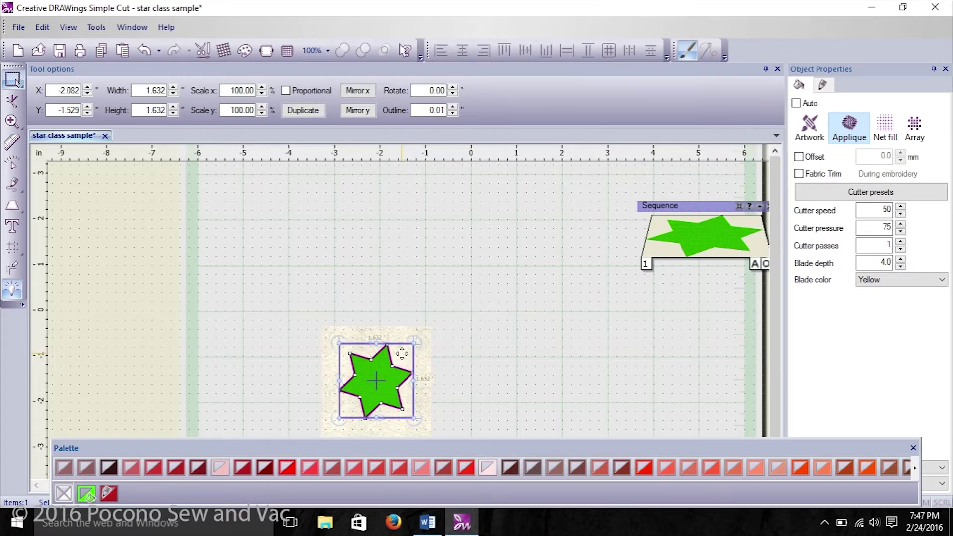
Move the small star into the upper-left corner of the design area and rotate it about 90° clockwise.
click(402, 353)
drag(402, 354, 287, 259)
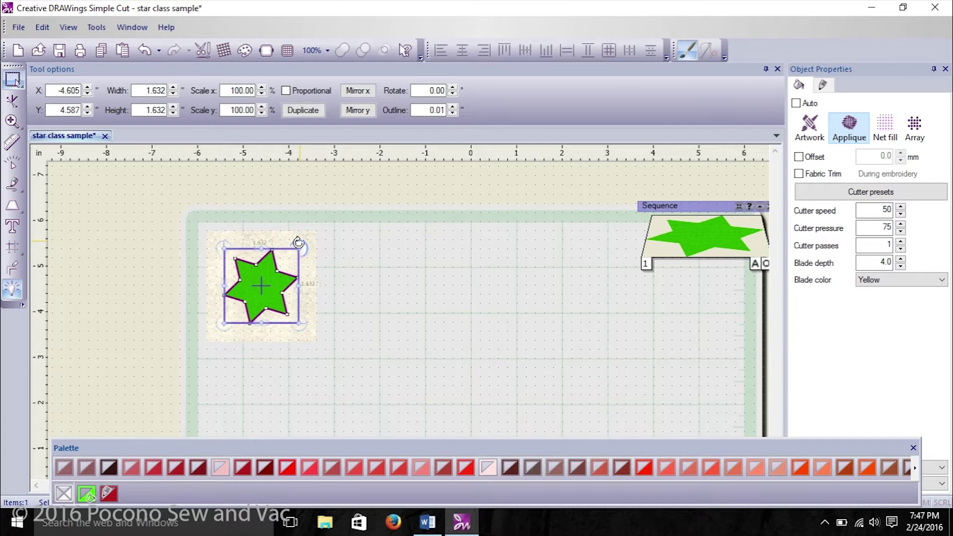
drag(298, 242, 297, 324)
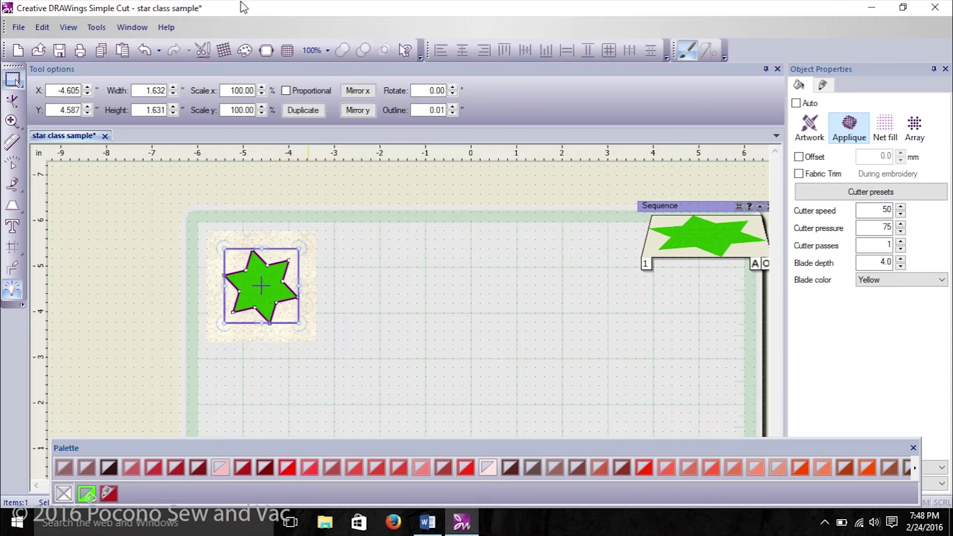
Copy the star and paste three duplicates of it in place.
click(109, 53)
click(296, 282)
click(102, 52)
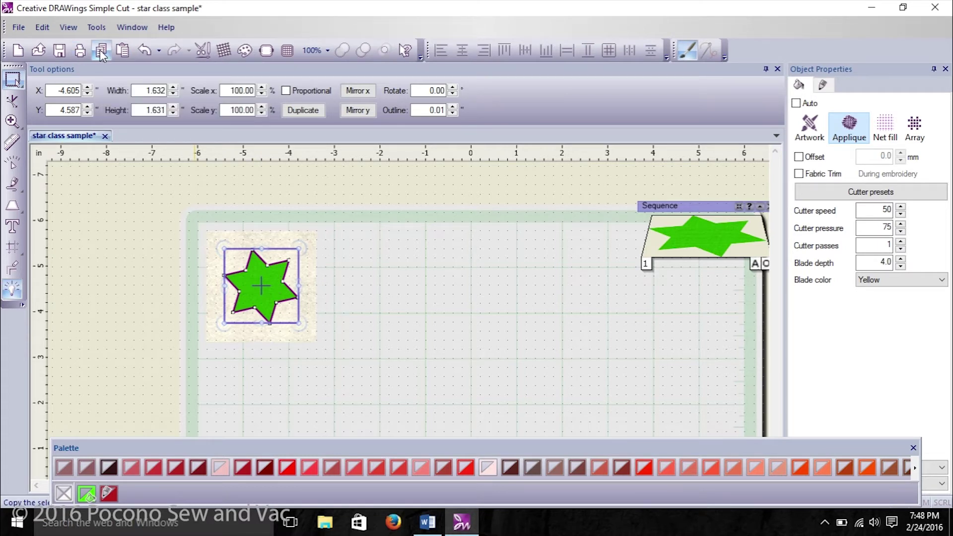
click(123, 56)
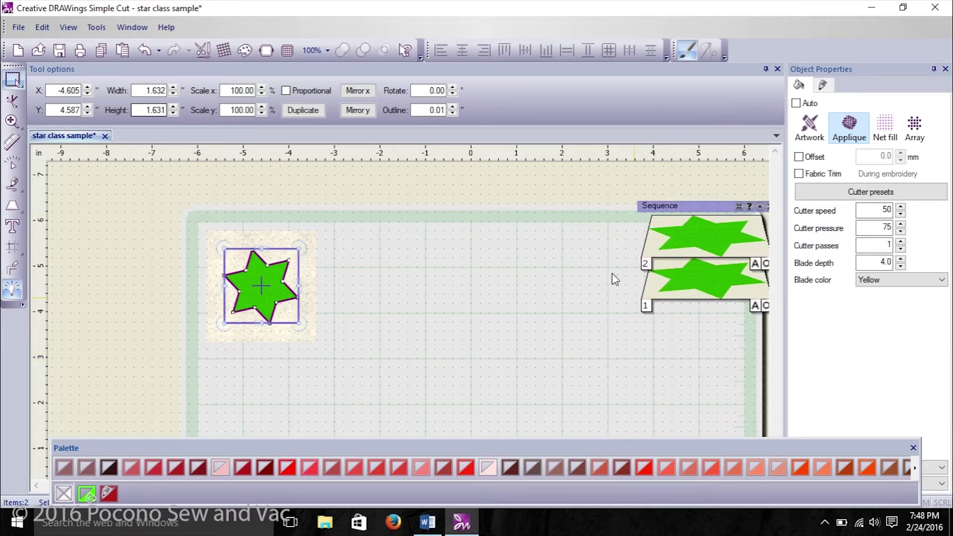
click(123, 50)
click(124, 52)
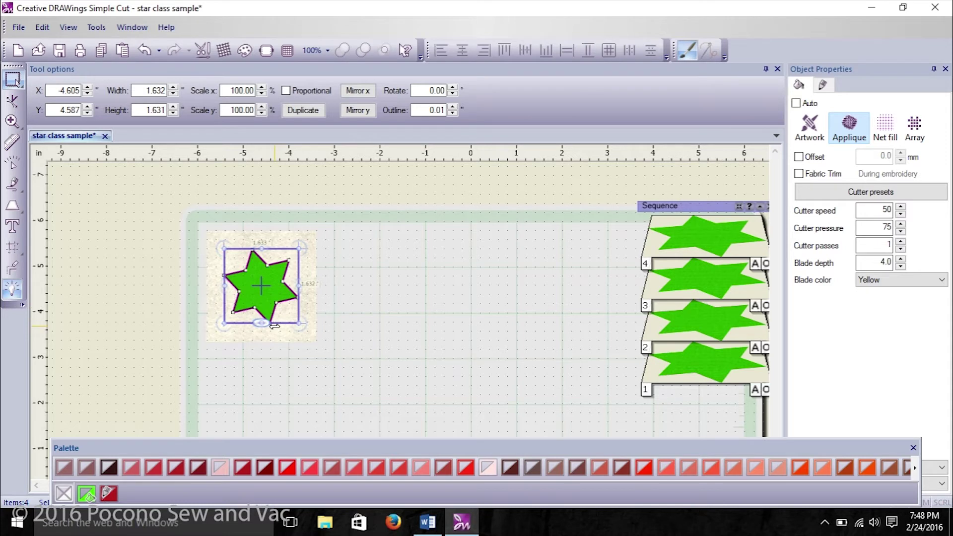
Spread the three stacked star copies to the right of the original to form one evenly spaced horizontal row.
drag(278, 256, 351, 255)
click(277, 256)
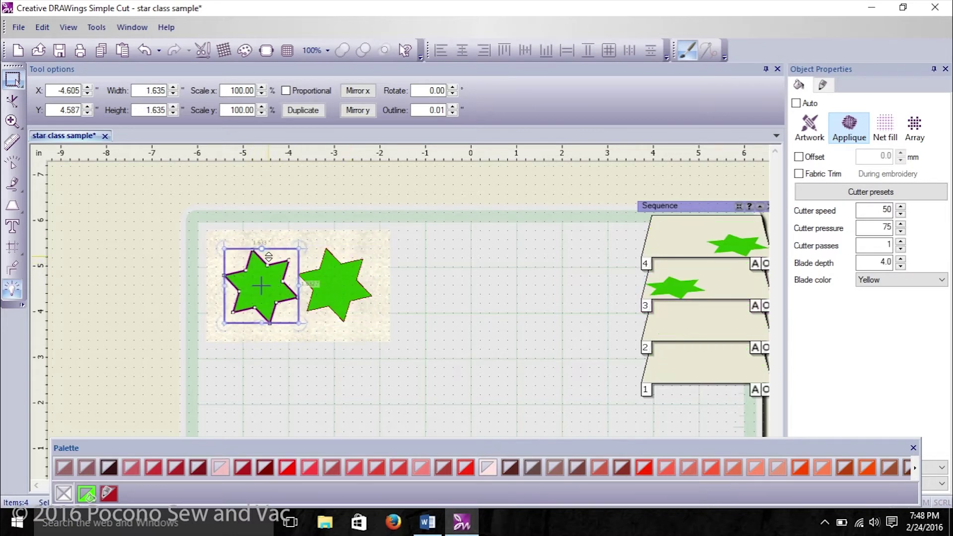
drag(276, 256, 421, 253)
click(269, 256)
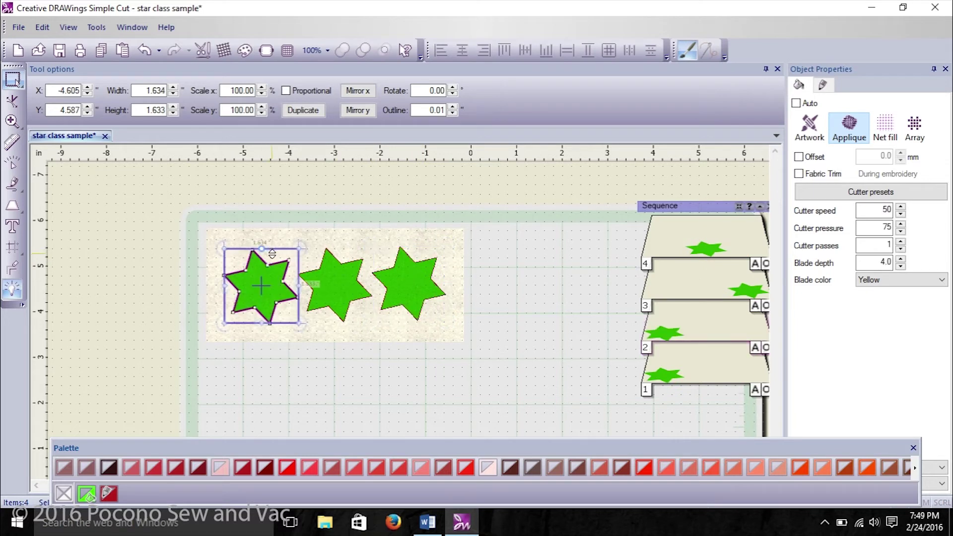
drag(286, 257, 509, 256)
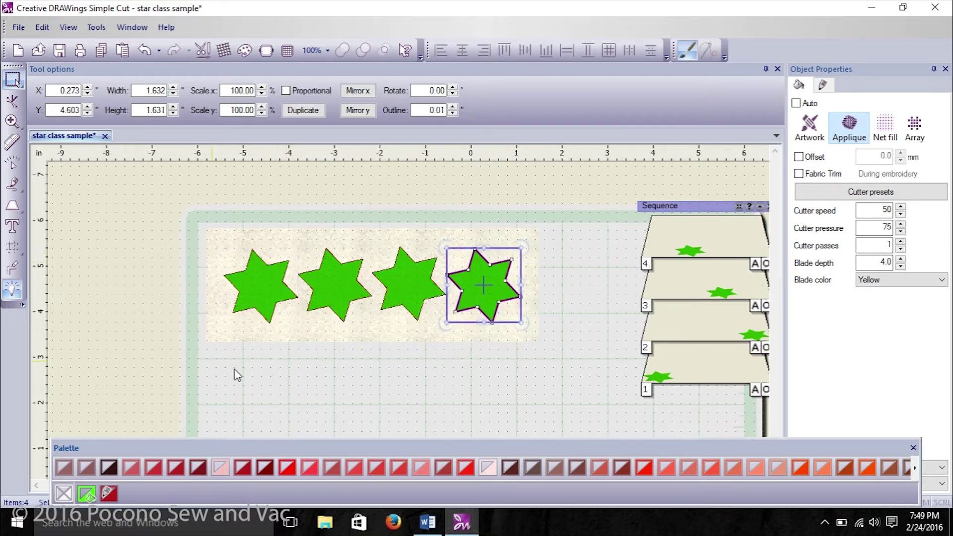
click(325, 389)
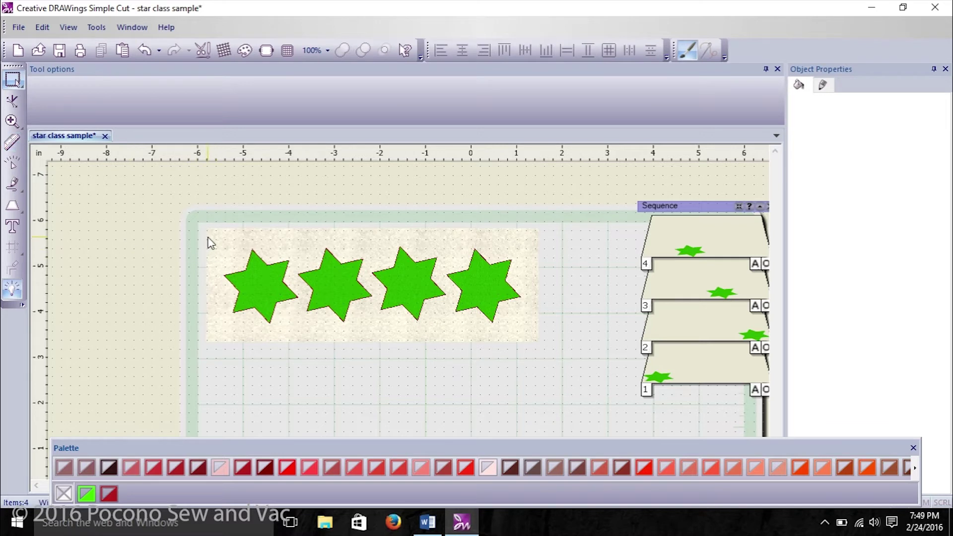
Combine all four stars into one object and apply the Edge cutter preset Fabric backed with Fusible Webbing.
drag(209, 238, 536, 337)
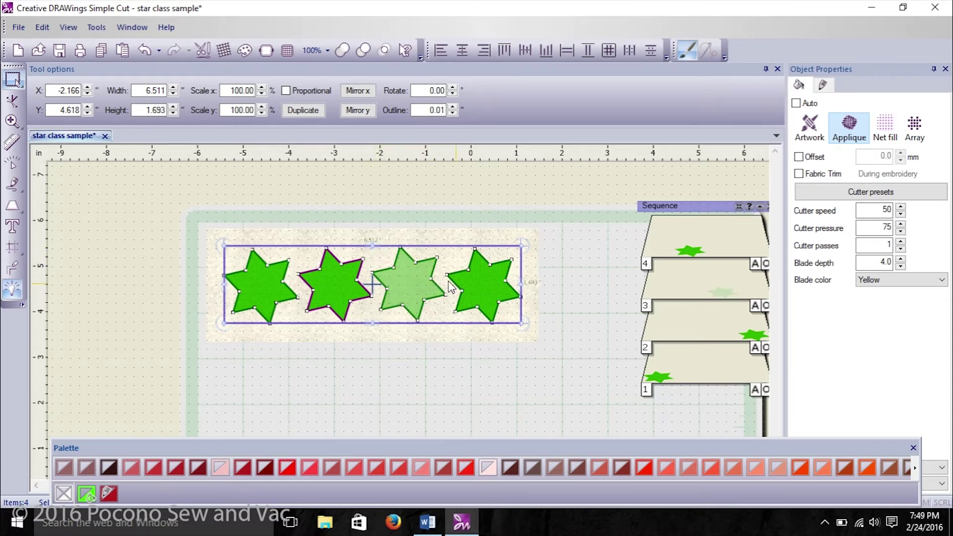
right_click(423, 281)
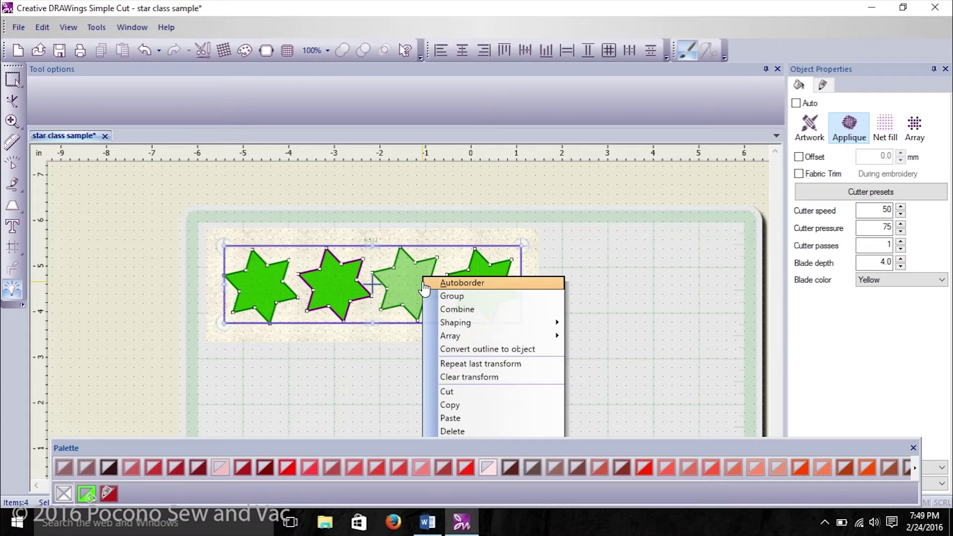
click(449, 311)
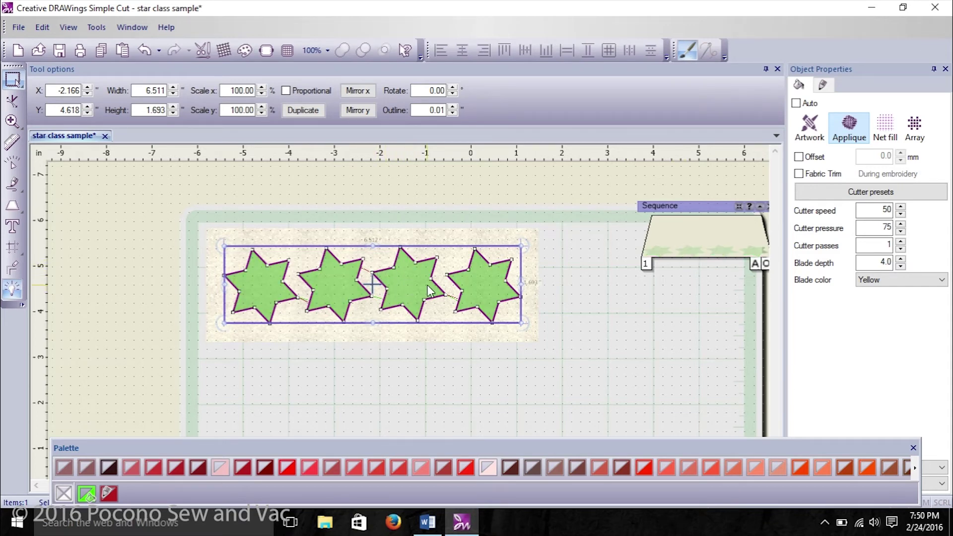
click(883, 193)
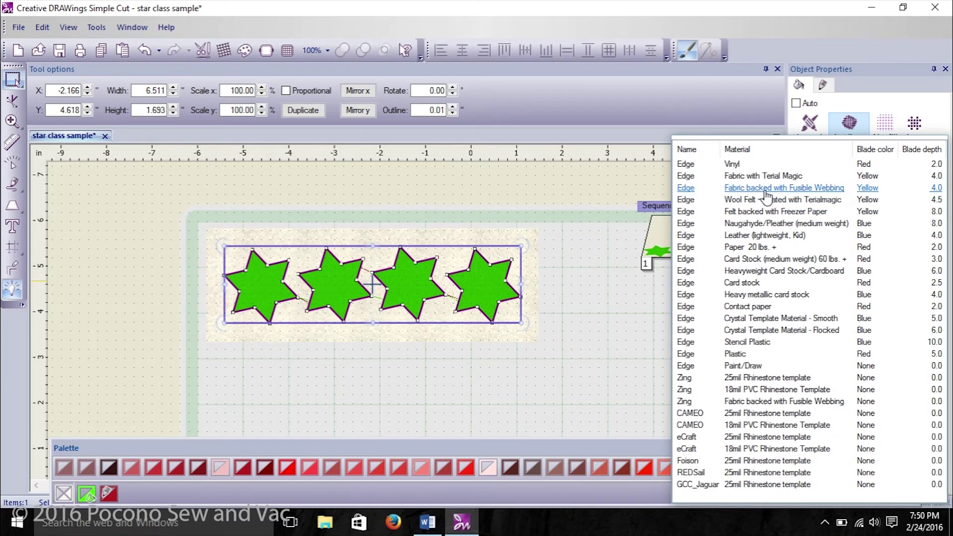
click(766, 193)
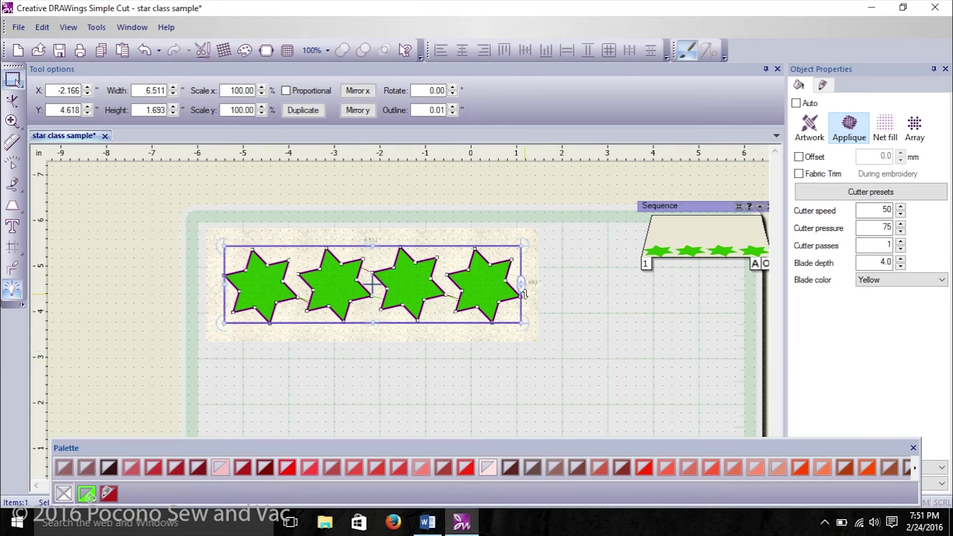
Export the combined stars to the Artistic edge USB cutter, review the cutting layout and options, and close the export dialog.
click(15, 28)
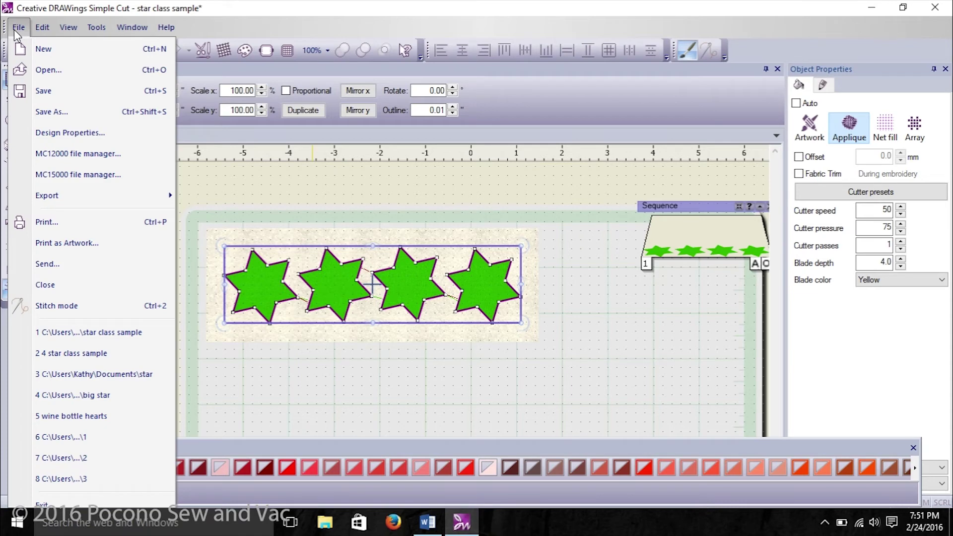
mouse_move(73, 204)
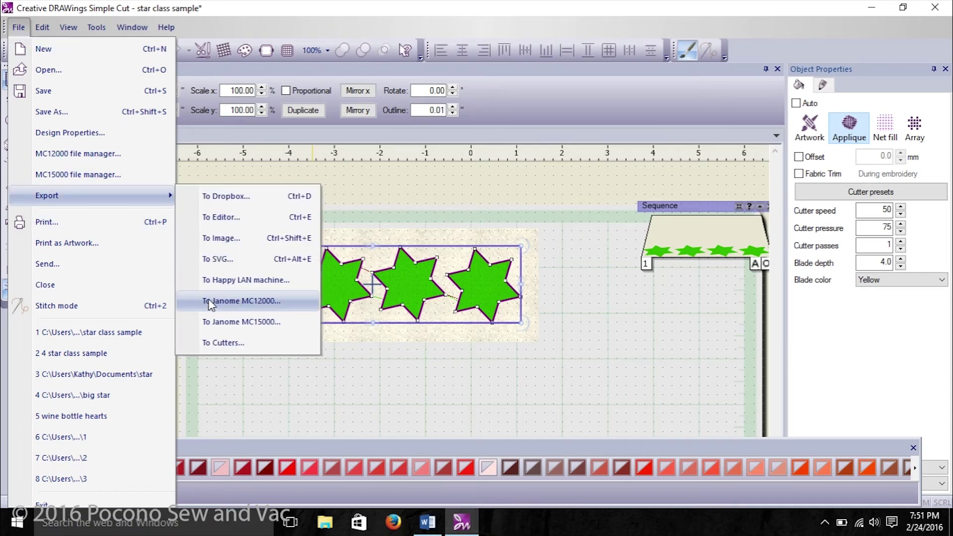
click(234, 346)
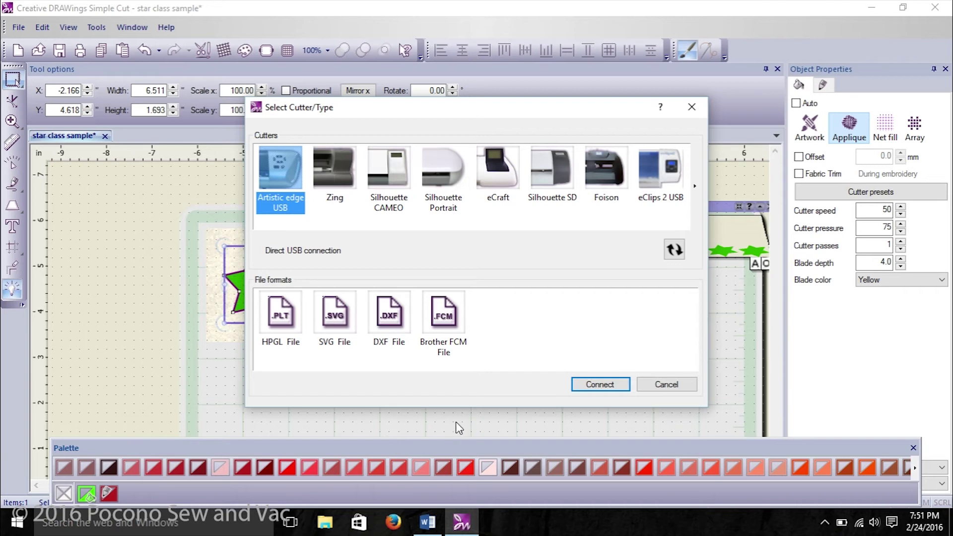
click(601, 387)
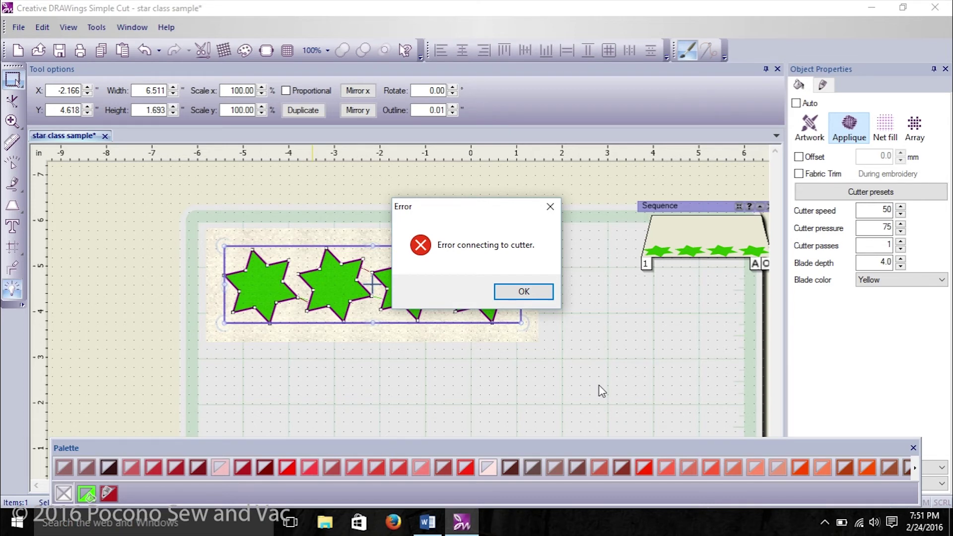
click(523, 294)
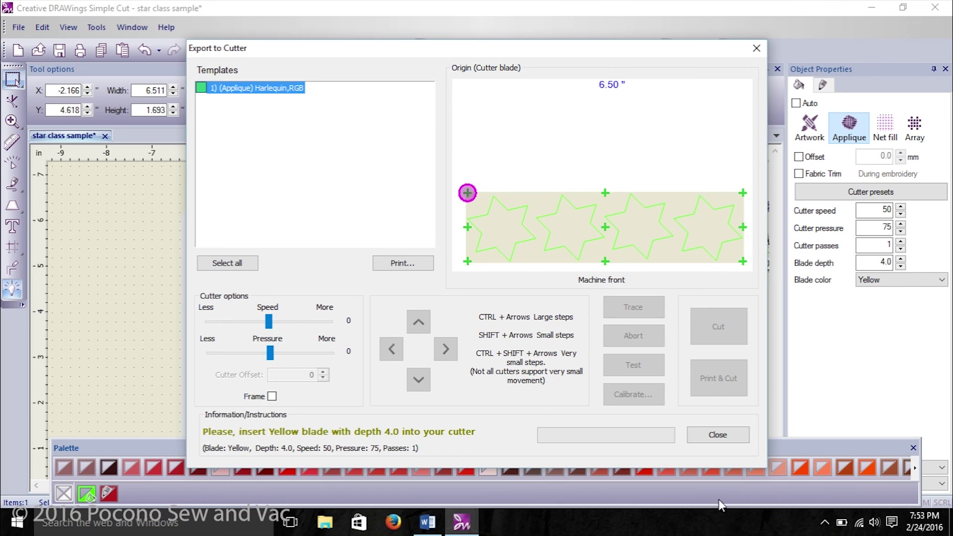
click(718, 436)
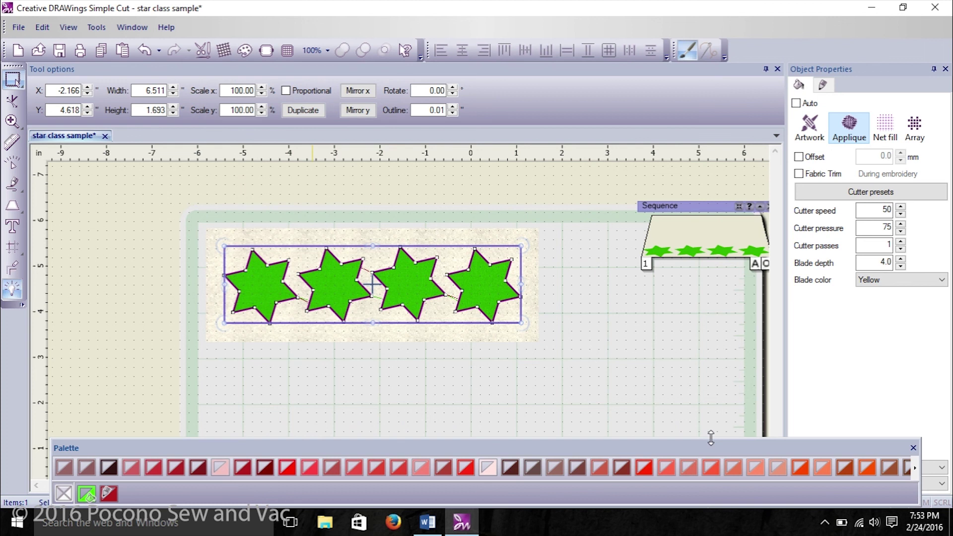